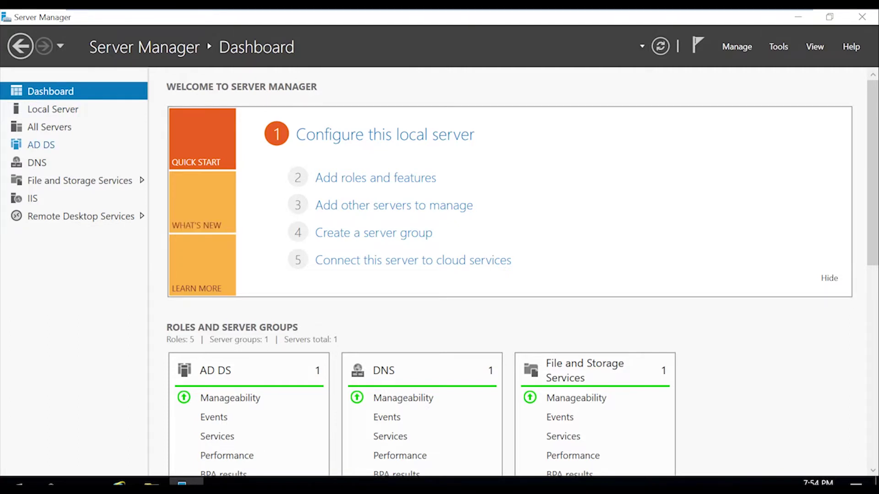
# Step: Start a new volume on disk 0 from the Disks page of File and Storage Services, with dc as the server
pyautogui.click(80, 181)
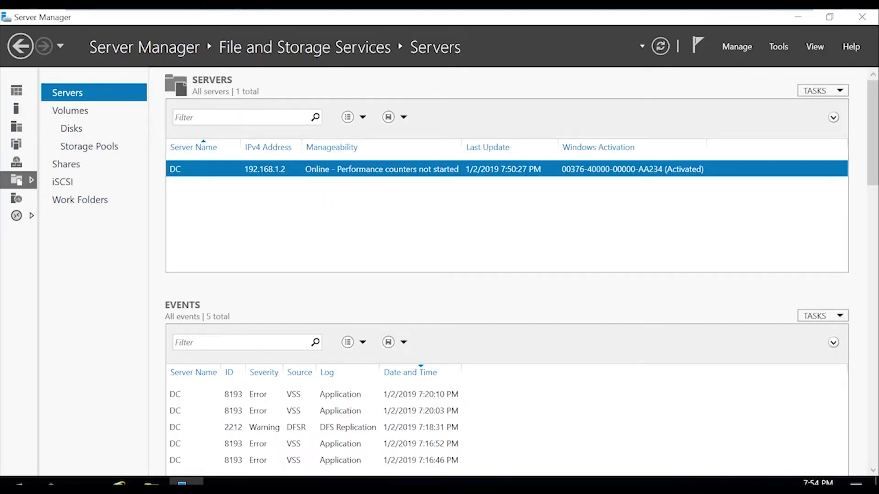
pyautogui.click(71, 129)
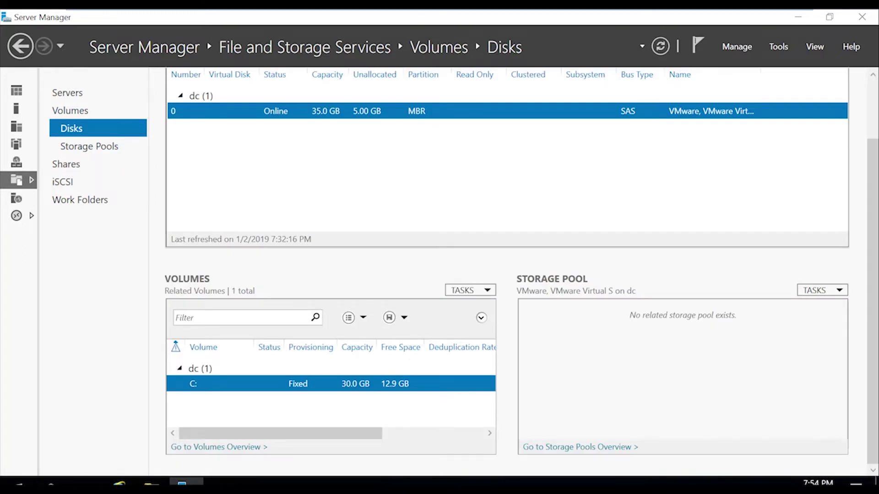
pyautogui.rightClick(288, 111)
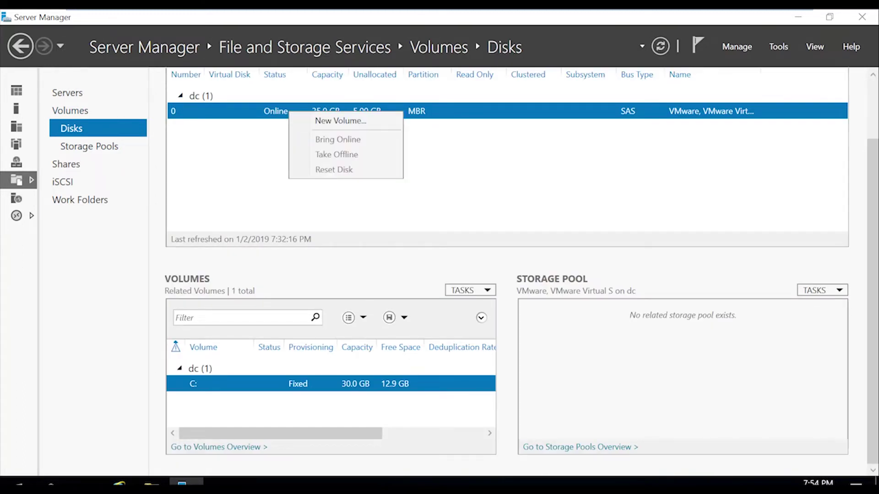
pyautogui.click(341, 121)
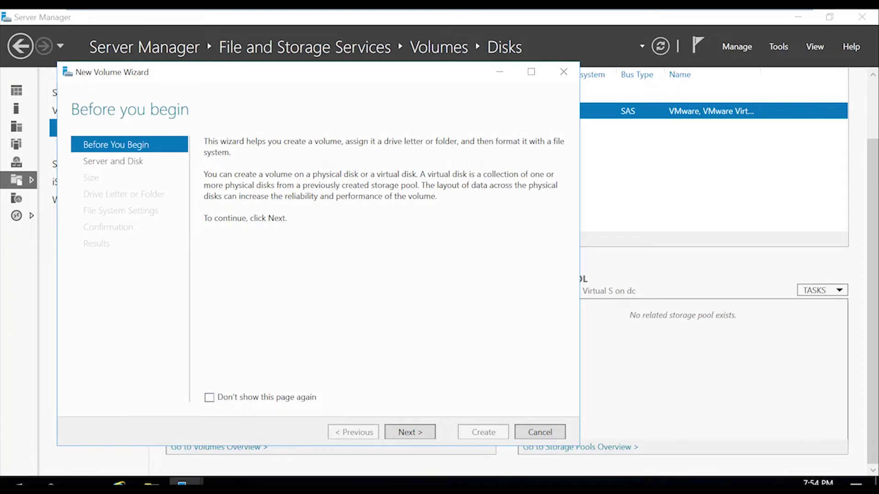
pyautogui.click(410, 432)
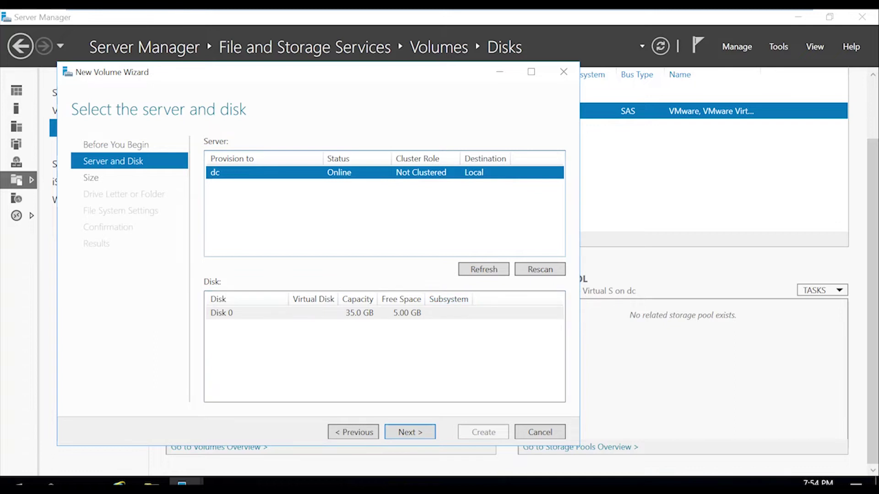
pyautogui.press('Return')
# Step: Accept the volume size of 5.00 GB and assign drive letter V to the new volume
pyautogui.click(304, 184)
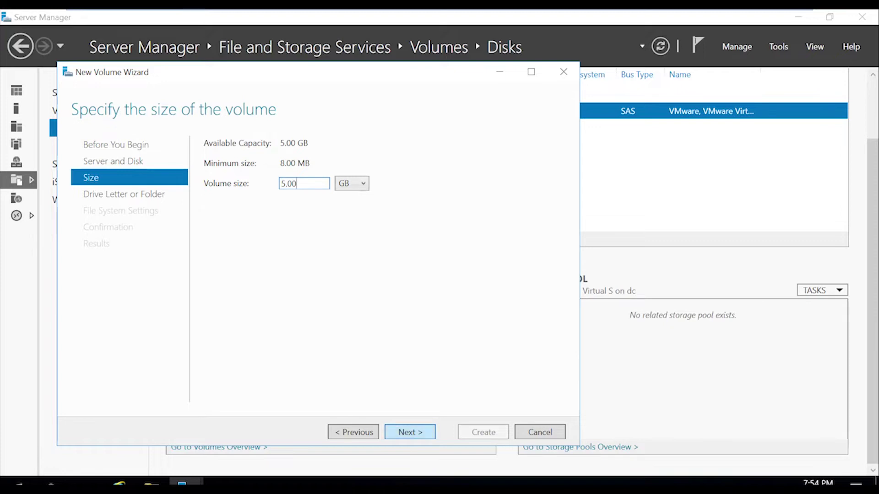
pyautogui.press('Return')
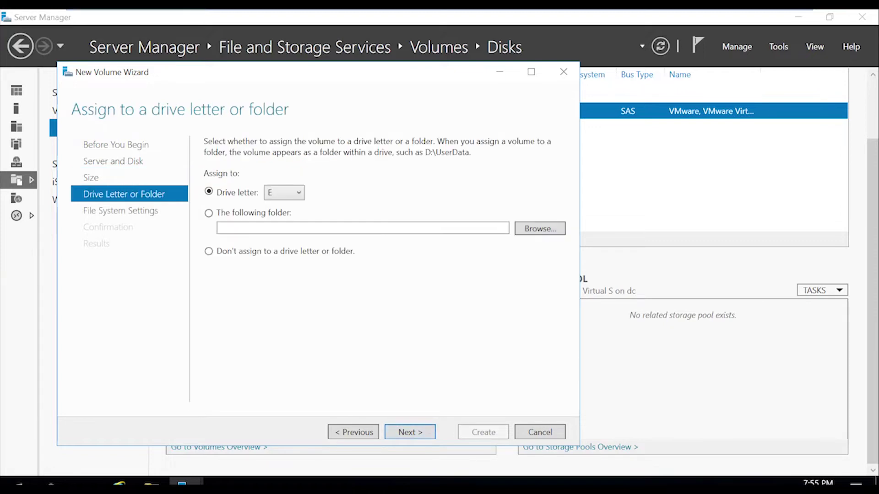
pyautogui.click(293, 193)
pyautogui.moveTo(298, 237); pyautogui.dragTo(299, 264)
pyautogui.scroll(-3, 279, 270)
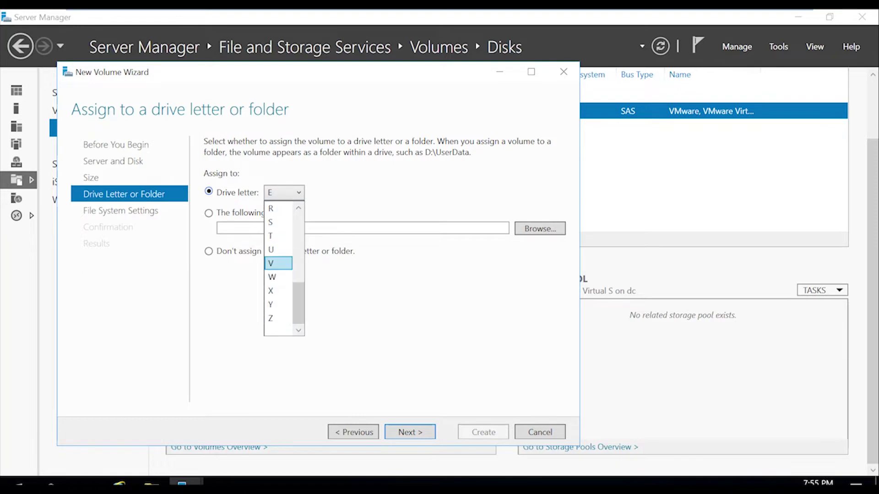
pyautogui.click(278, 264)
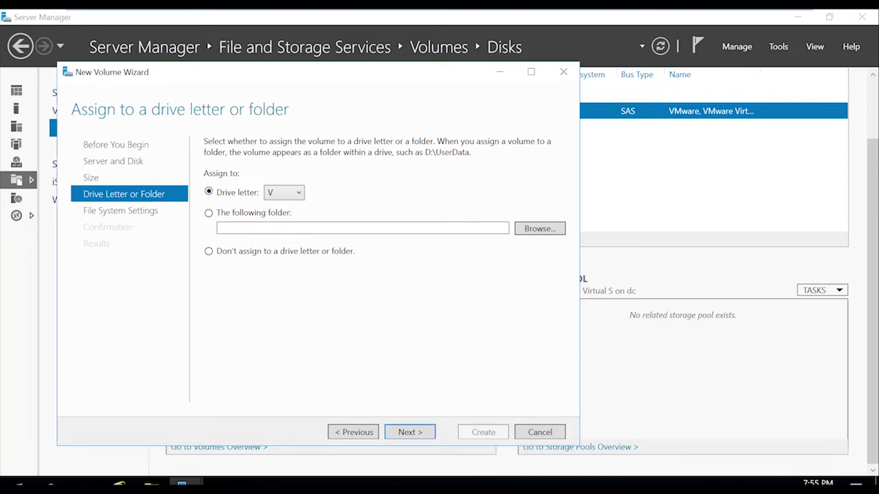
pyautogui.press('Return')
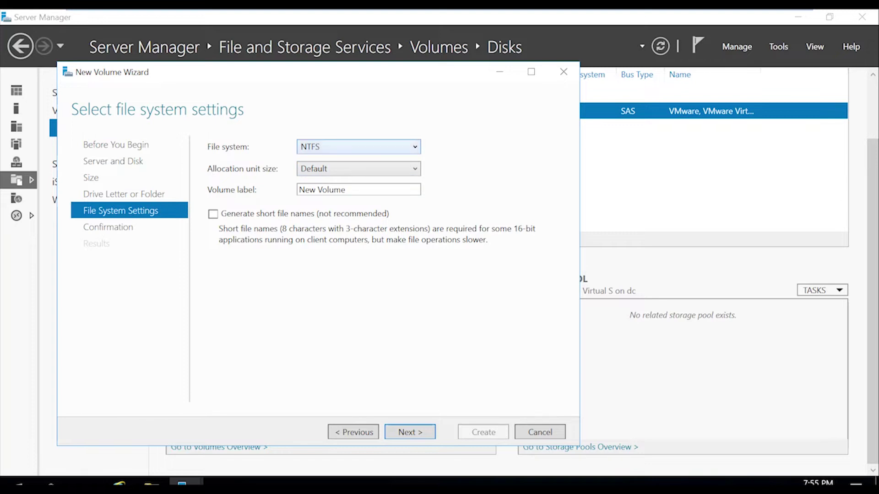
# Step: Set the NTFS allocation unit size to 16K and the volume label to VSS, and create the volume
pyautogui.click(366, 169)
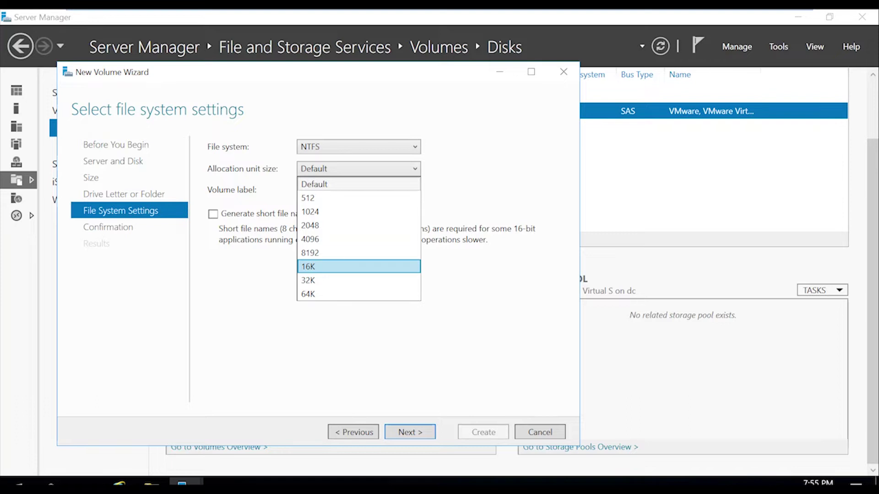
pyautogui.click(358, 266)
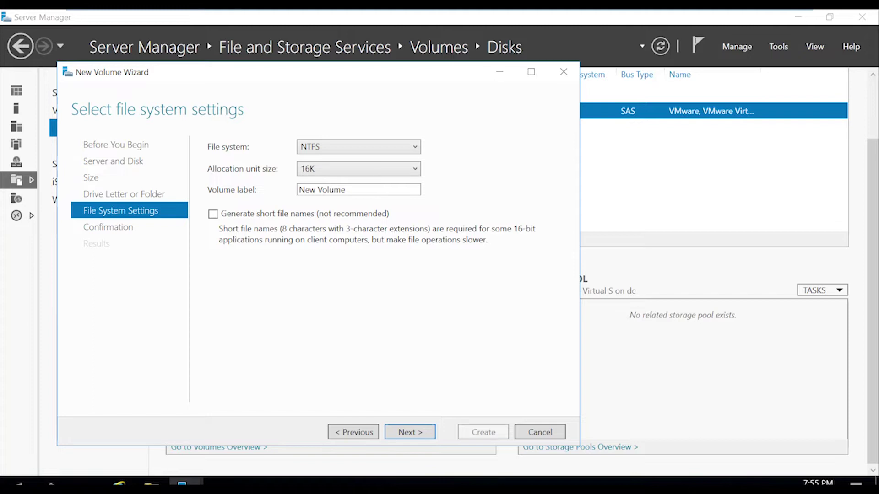
pyautogui.press('Tab')
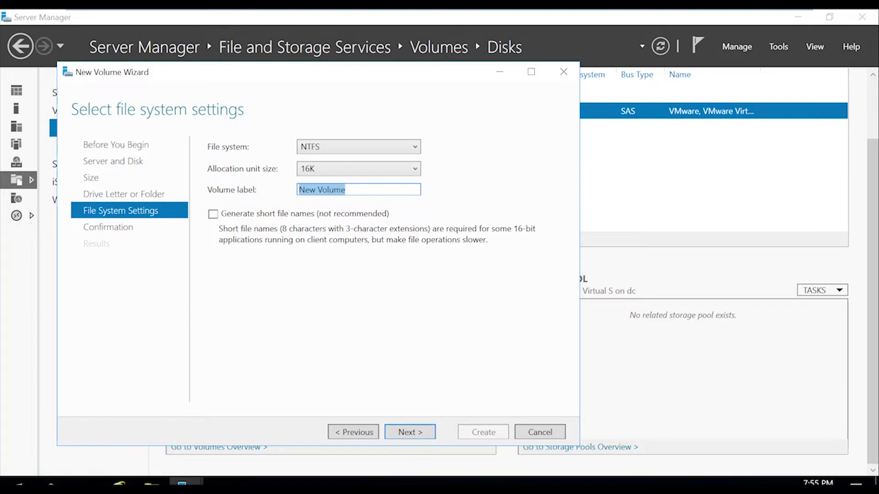
pyautogui.write('VSS')
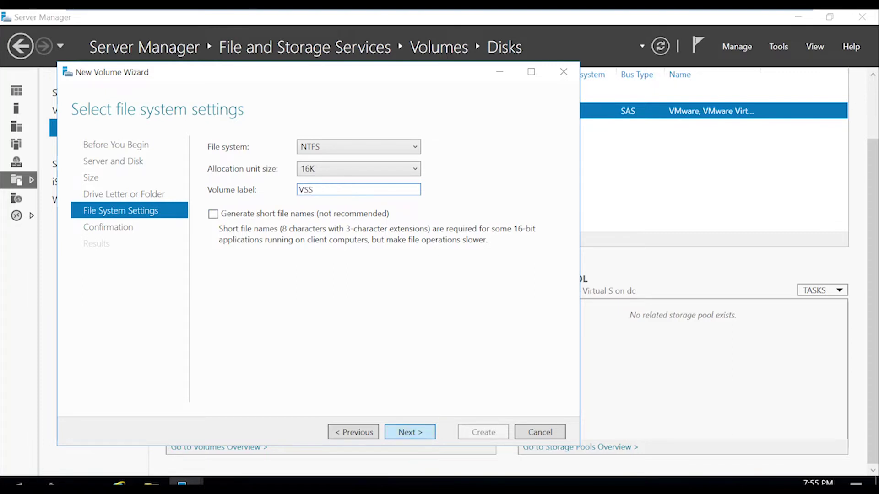
pyautogui.press('Return')
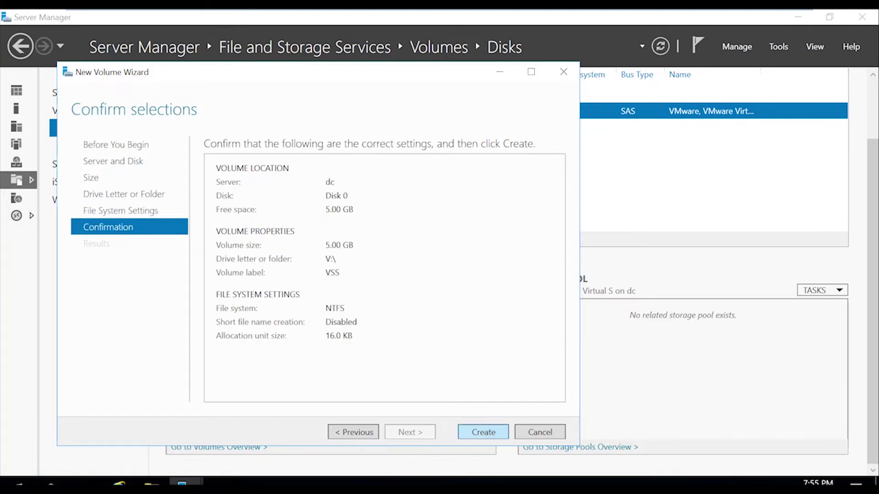
pyautogui.press('Return')
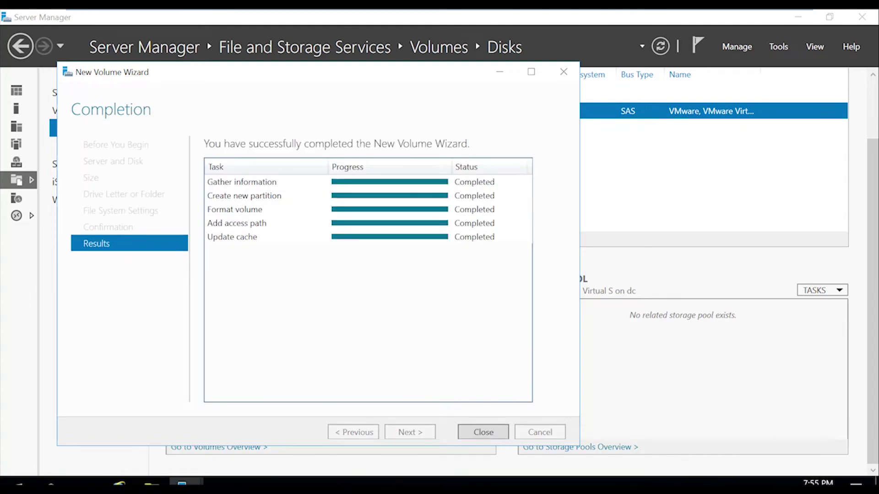
pyautogui.press('Return')
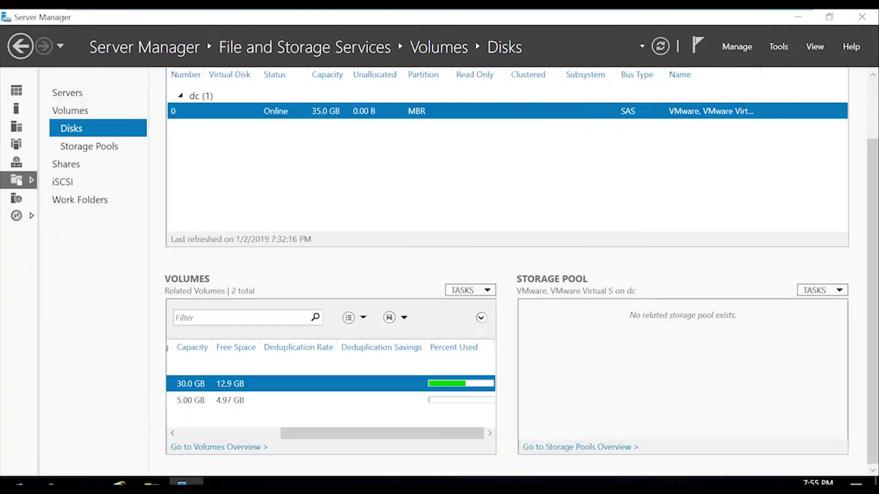
# Step: Switch to File Explorer and open the shadow copy configuration for Local Disk (C:)
pyautogui.press('super+e')
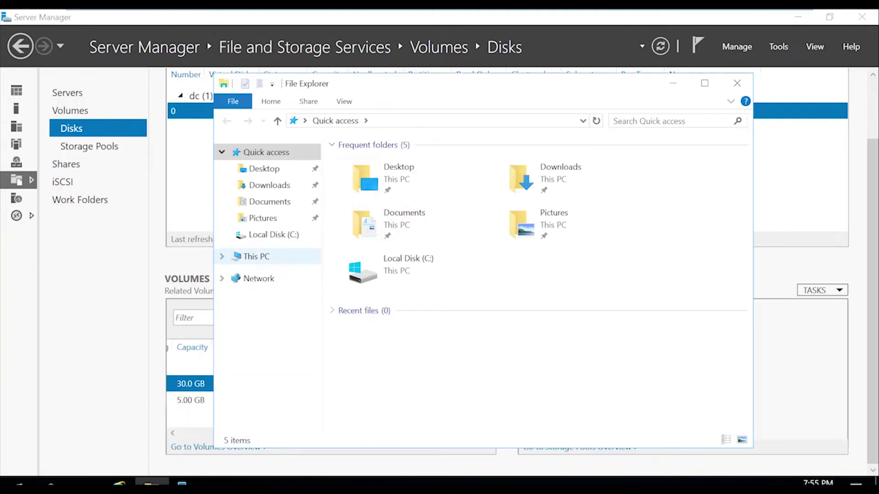
pyautogui.click(256, 256)
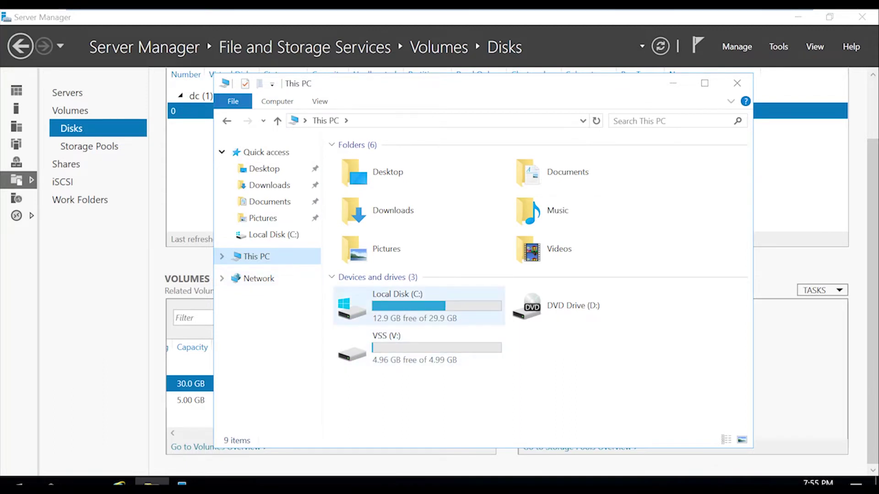
pyautogui.click(420, 305)
pyautogui.rightClick(420, 306)
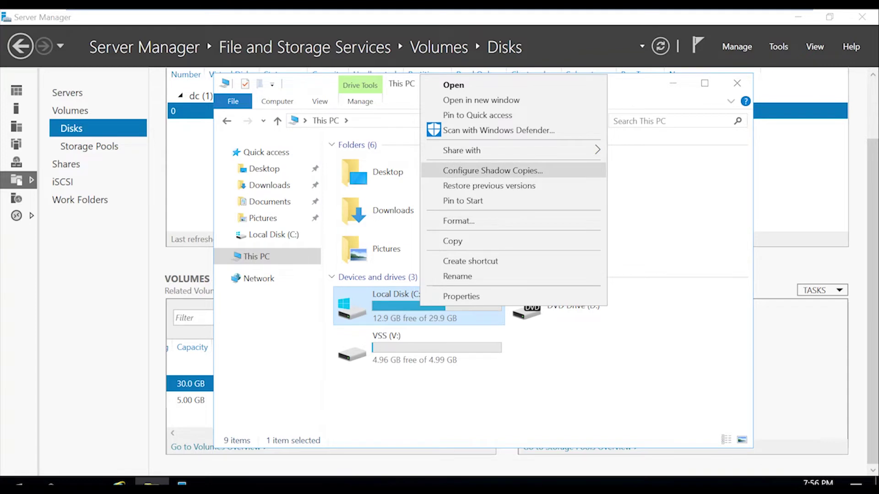
pyautogui.click(492, 170)
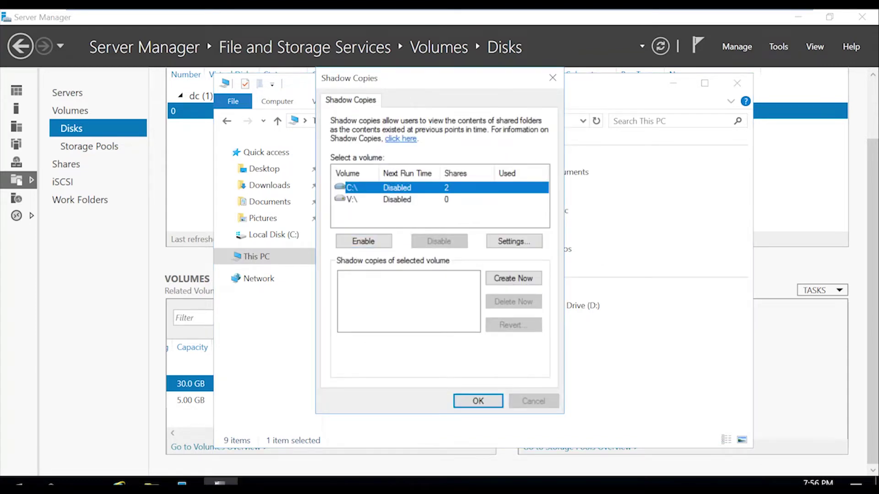
# Step: Set the storage area for the C:\ shadow copies to V:\ with a maximum size limit of 500 MB
pyautogui.click(514, 242)
pyautogui.click(485, 193)
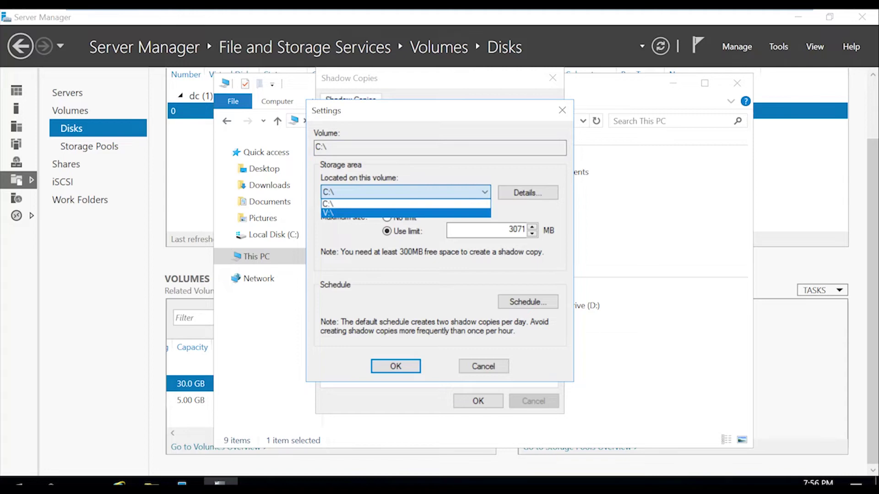
pyautogui.click(406, 213)
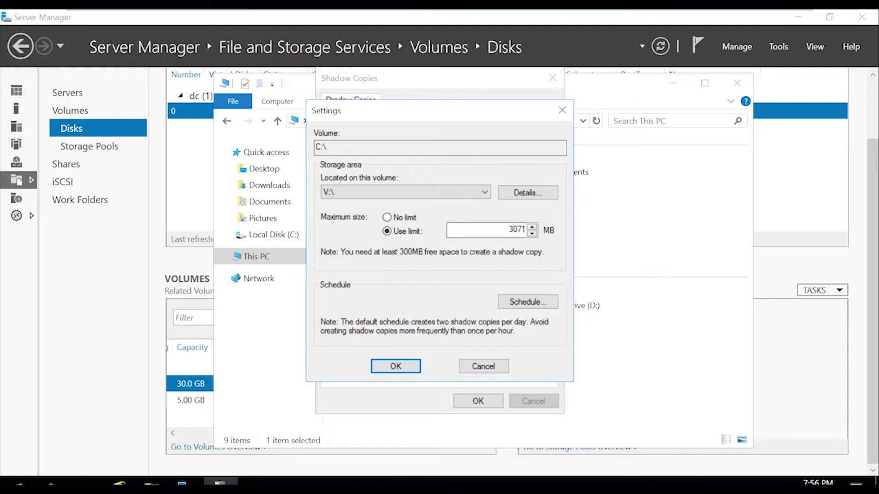
pyautogui.doubleClick(517, 230)
pyautogui.write('500')
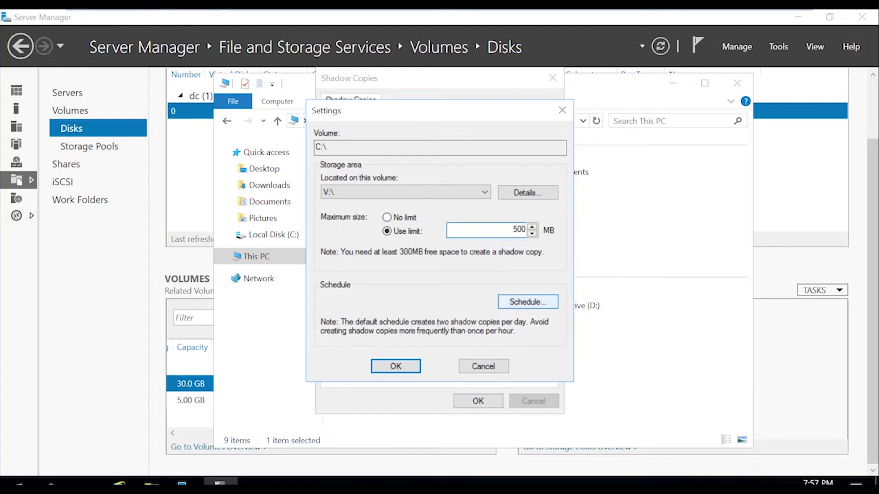
# Step: Accept the weekly 7:00 AM Monday-to-Friday schedule and apply the shadow copy settings for C:\
pyautogui.click(528, 301)
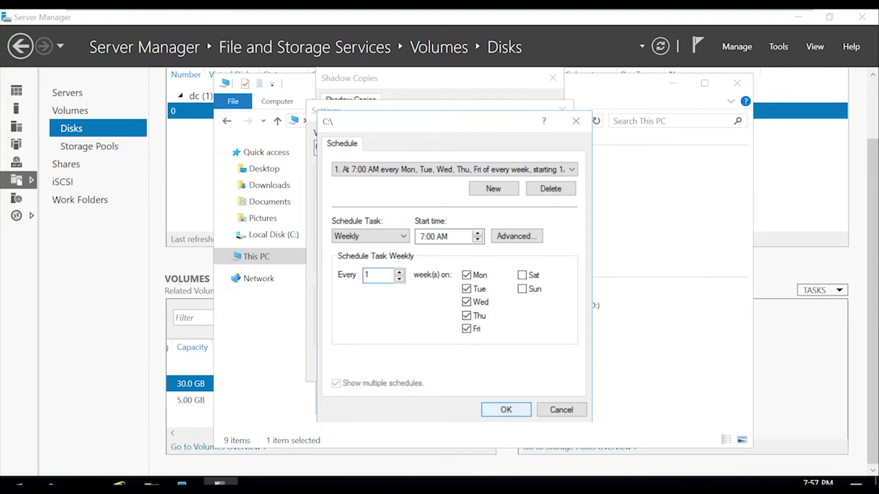
pyautogui.press('Return')
pyautogui.press('Tab')
pyautogui.press('Return')
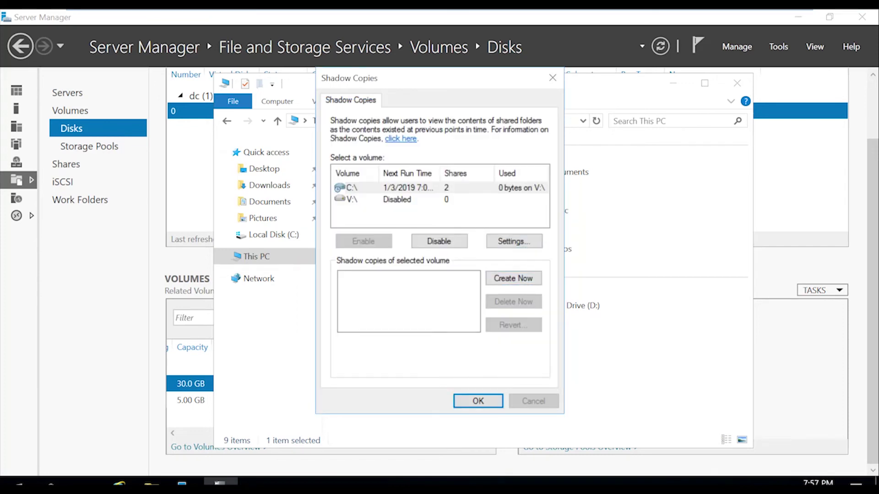
pyautogui.click(352, 188)
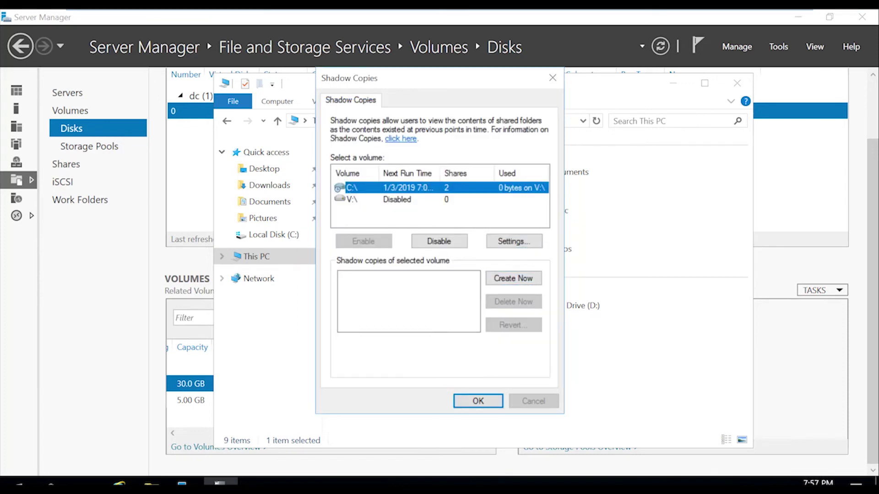
pyautogui.click(478, 401)
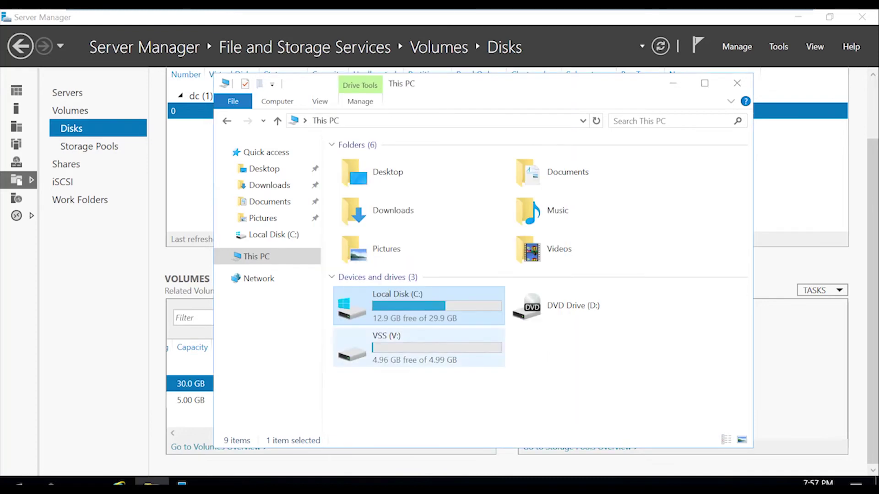
# Step: Reopen the shadow copy configuration for Local Disk (C:) and create a shadow copy immediately
pyautogui.rightClick(408, 311)
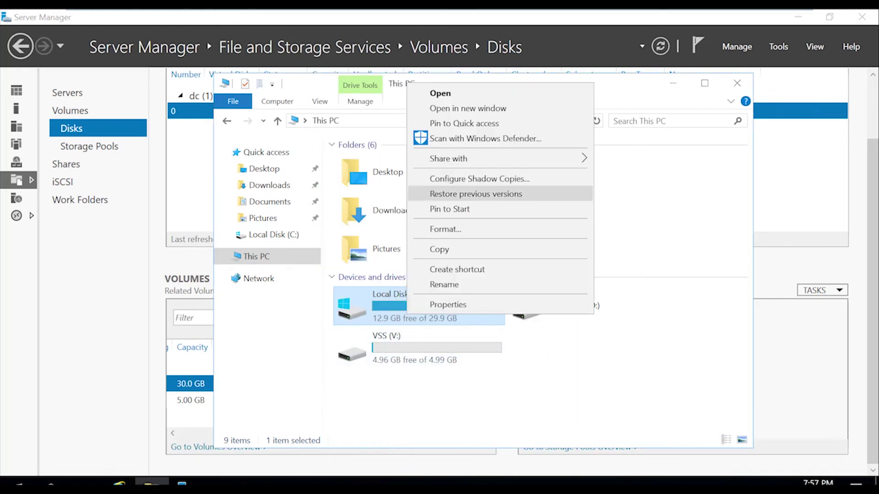
pyautogui.click(480, 178)
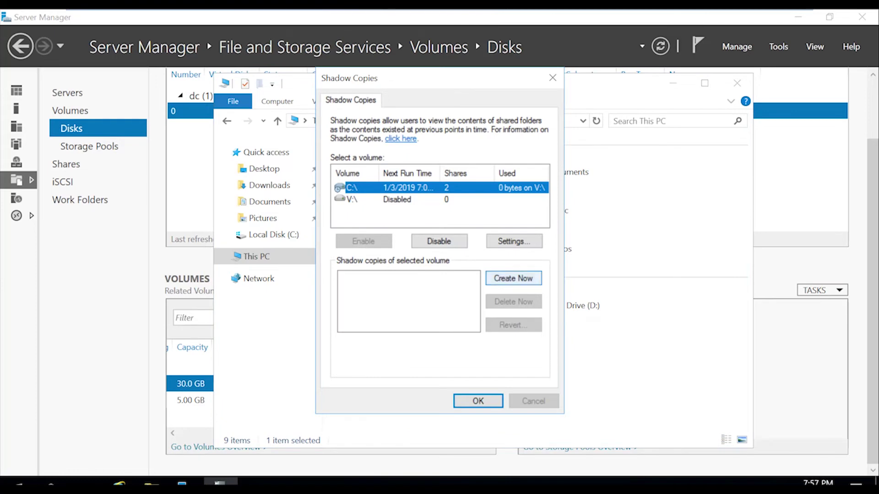
pyautogui.click(513, 278)
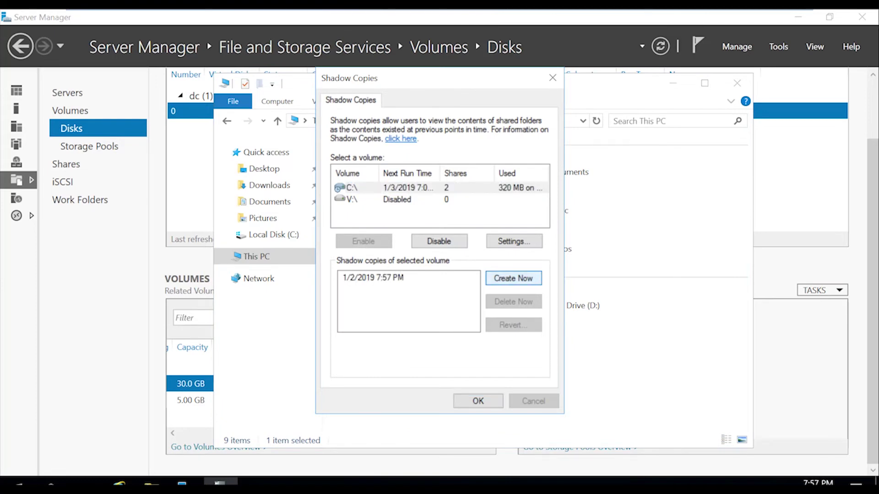
pyautogui.click(478, 401)
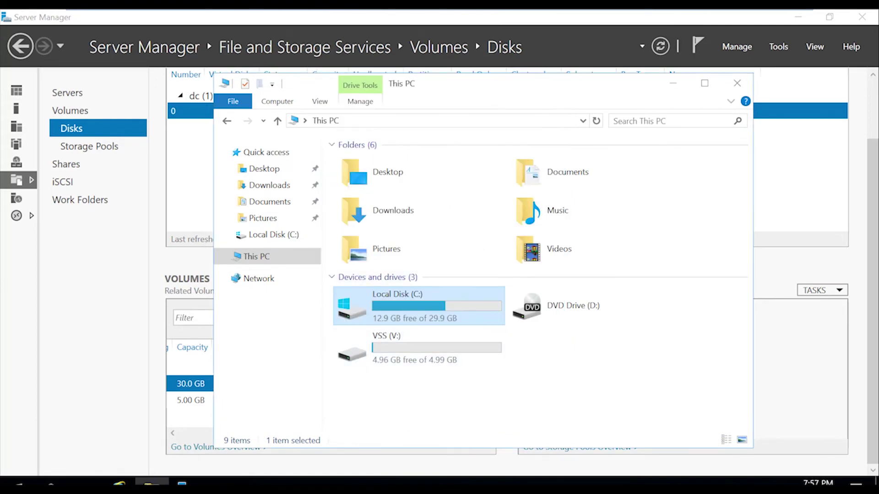
# Step: Delete the PowerShell file named test file from the root of Local Disk (C:)
pyautogui.doubleClick(397, 305)
pyautogui.click(372, 281)
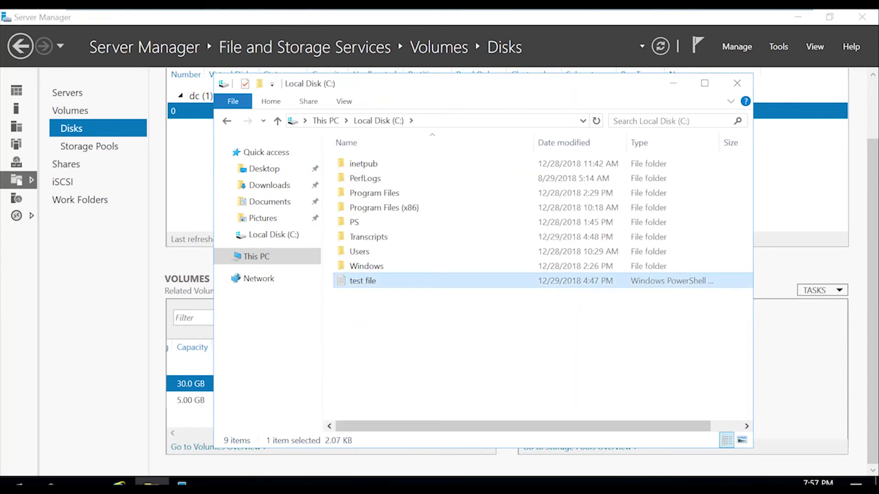
pyautogui.rightClick(371, 281)
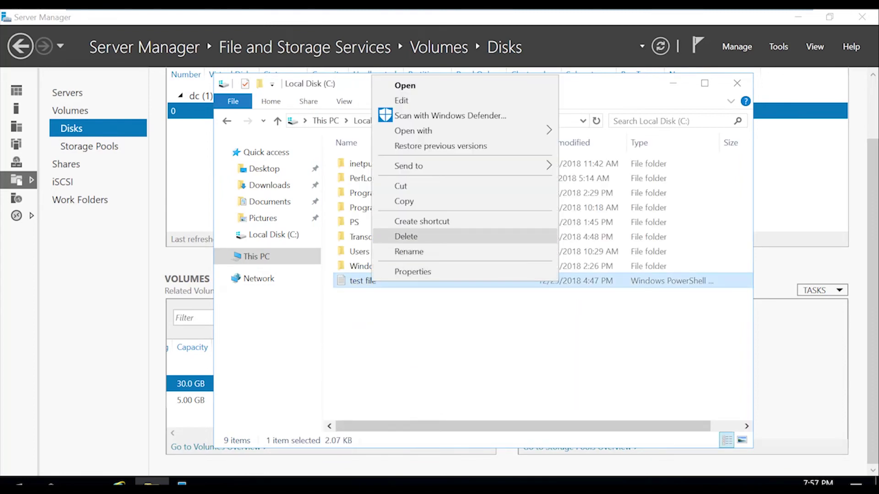
pyautogui.click(406, 236)
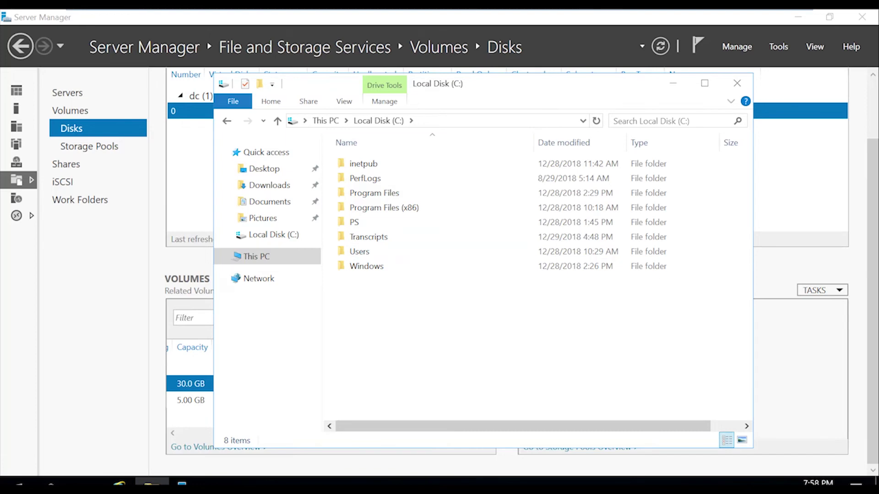
# Step: Open the 1/2/2019 7:57 PM previous version of Local Disk (C:) and select the test file inside it
pyautogui.rightClick(404, 302)
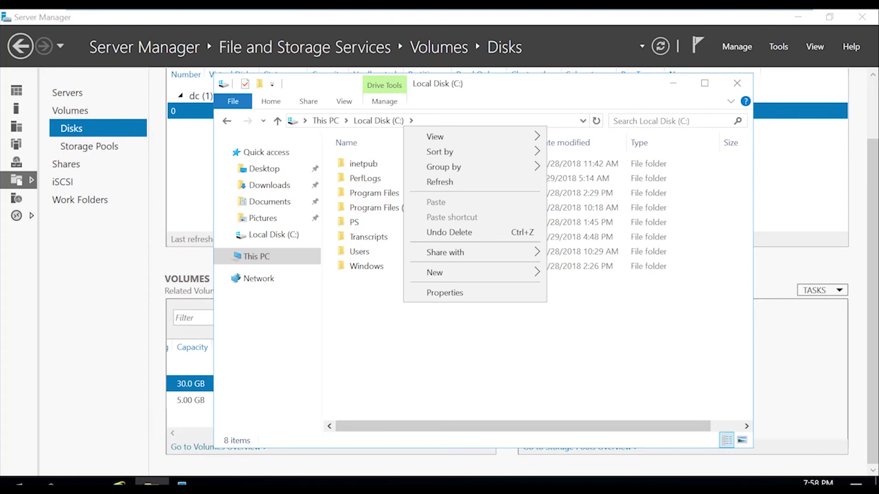
pyautogui.press('Up')
pyautogui.press('Return')
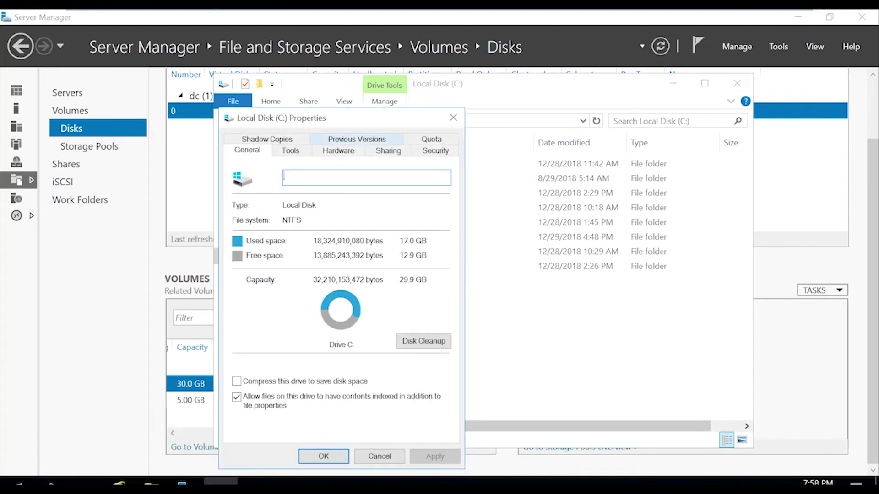
pyautogui.click(350, 139)
pyautogui.click(293, 276)
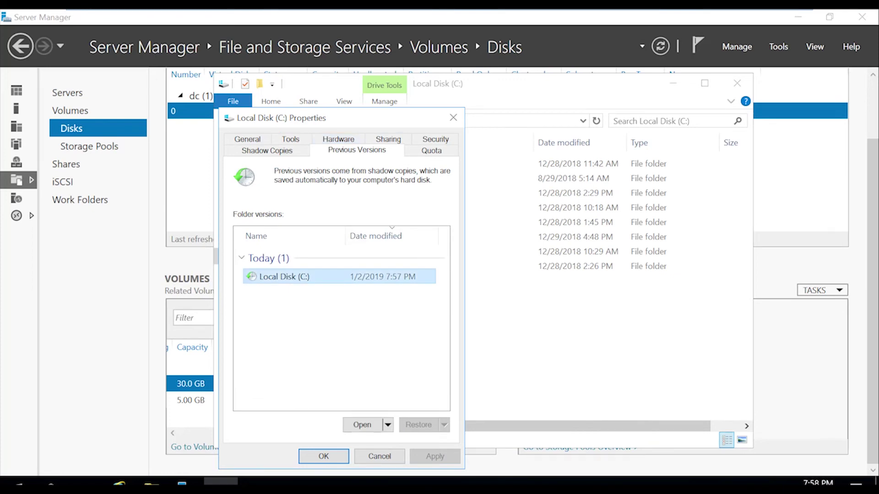
pyautogui.click(362, 425)
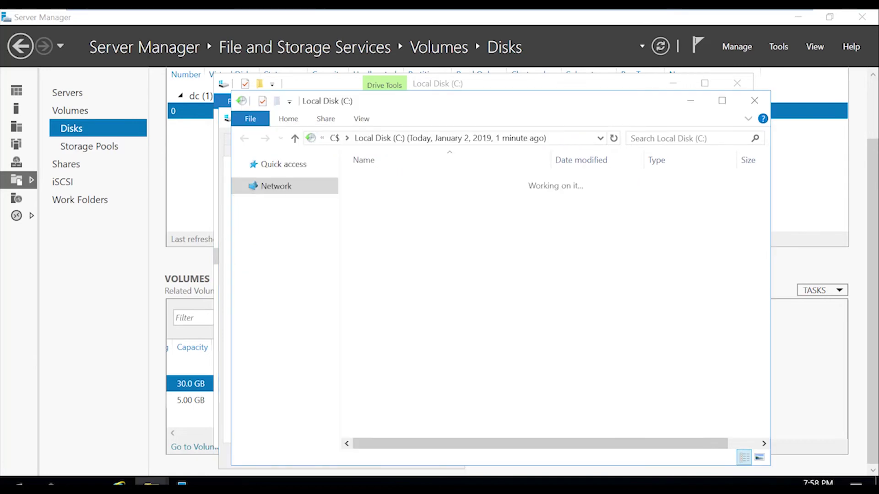
pyautogui.click(380, 299)
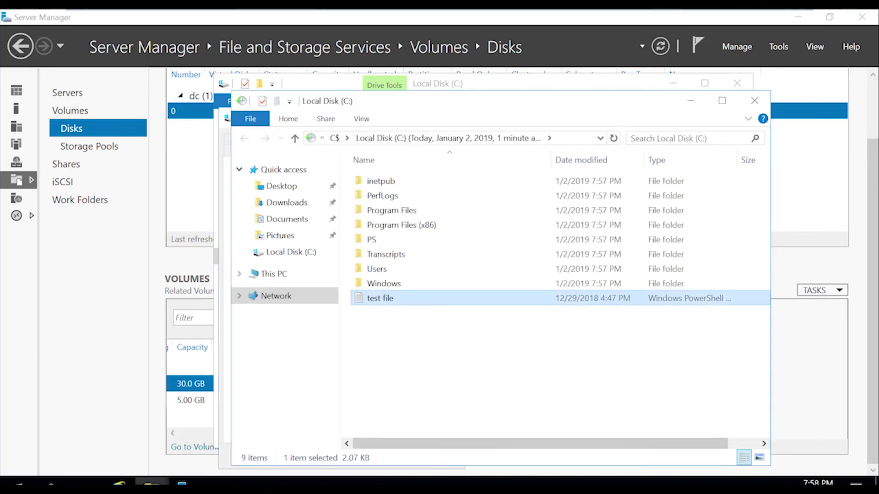
# Step: Arrange the live C: and shadow copy windows side by side and copy test file from the shadow copy to the root of C:
pyautogui.moveTo(446, 102); pyautogui.dragTo(836, 89)
pyautogui.click(542, 311)
pyautogui.press('super+Left')
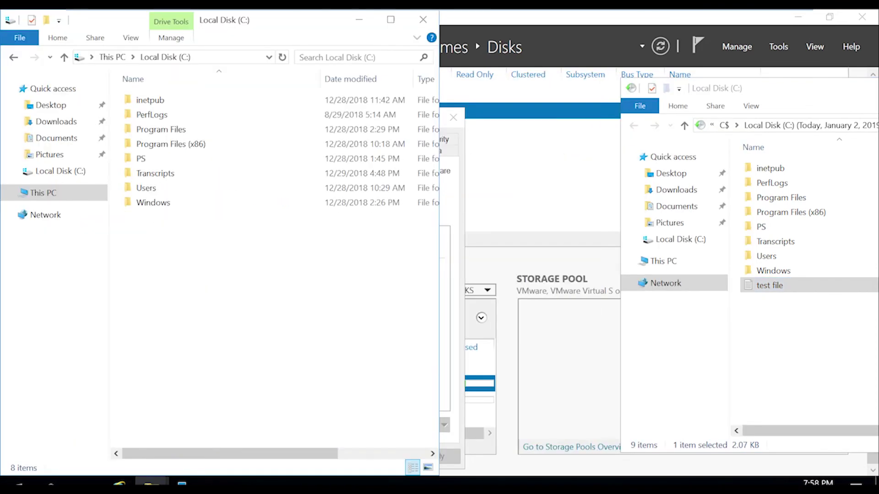
pyautogui.press('Return')
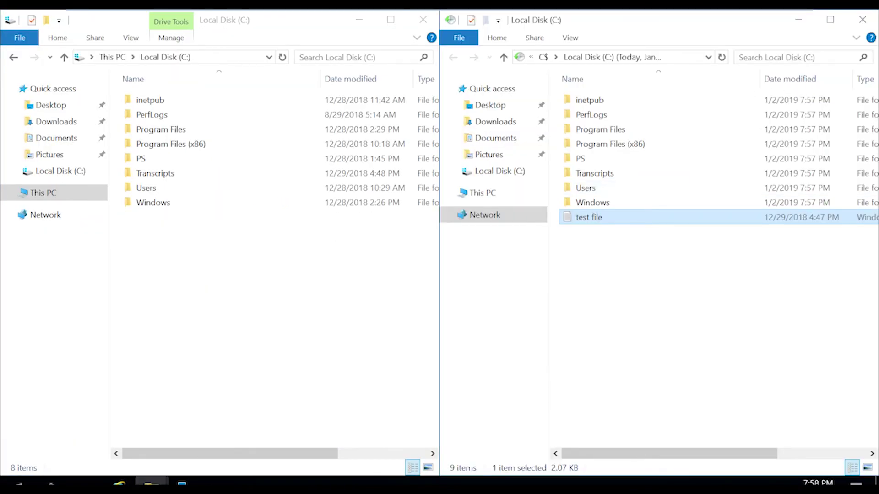
pyautogui.moveTo(588, 217); pyautogui.dragTo(229, 293)
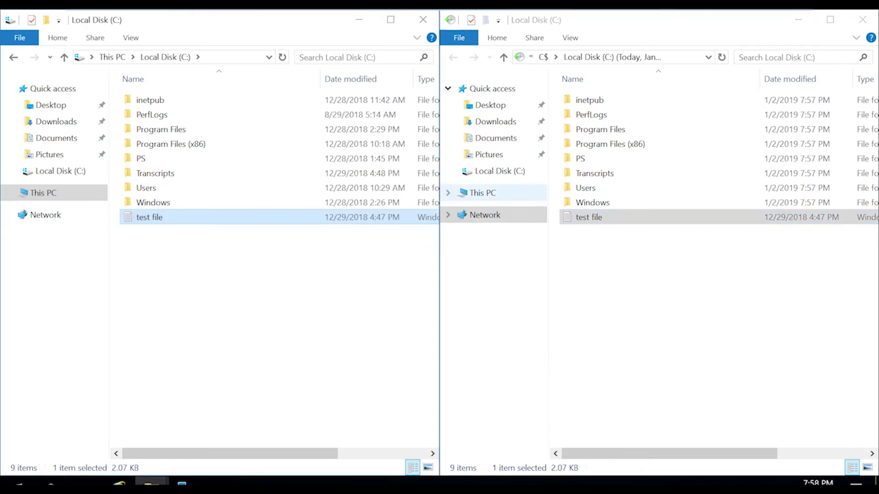
pyautogui.rightClick(581, 219)
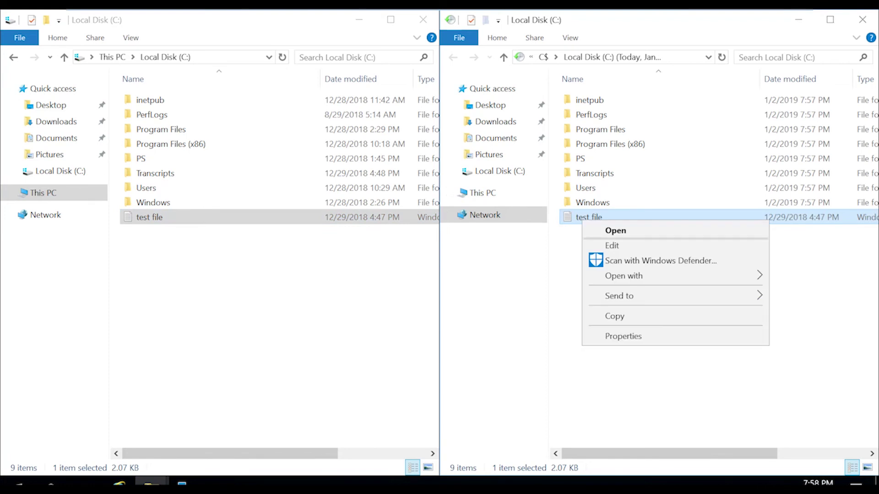
pyautogui.press('Escape')
pyautogui.click(618, 265)
# Step: Close the shadow copy window and unsnap the live Local Disk (C:) window, leaving the restored test file unselected
pyautogui.moveTo(578, 19); pyautogui.dragTo(348, 93)
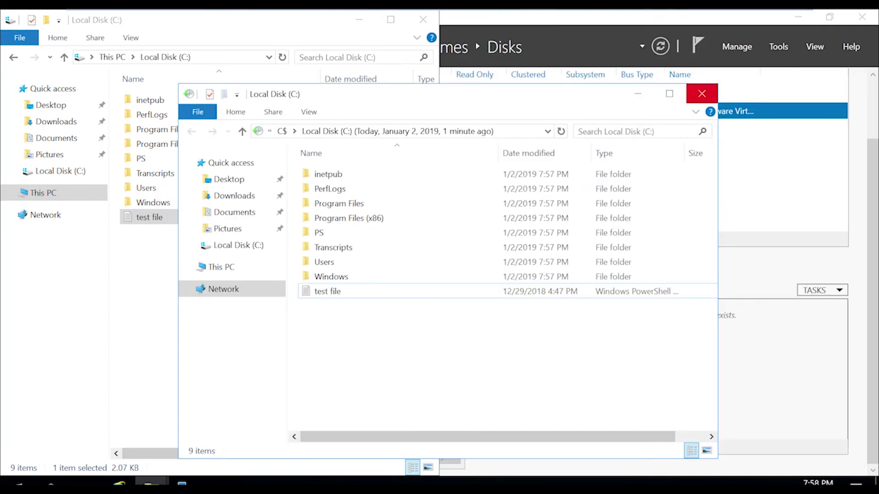
pyautogui.click(702, 94)
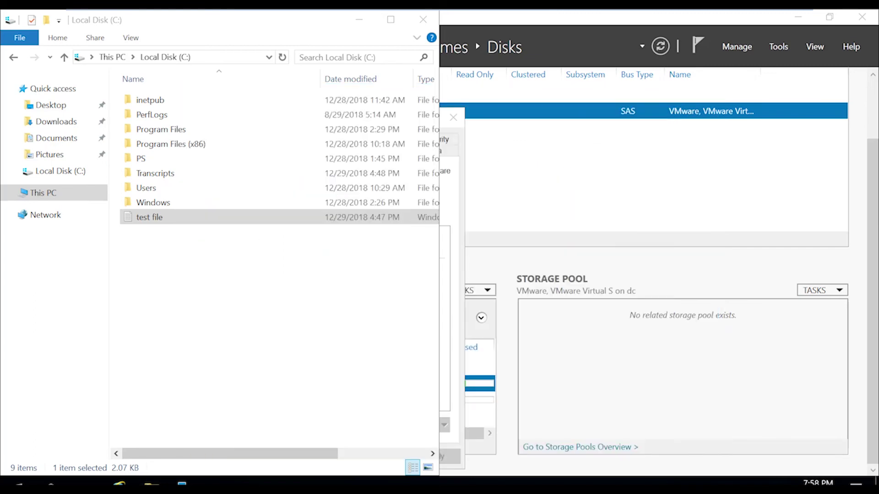
pyautogui.moveTo(333, 23); pyautogui.dragTo(504, 38)
pyautogui.click(250, 232)
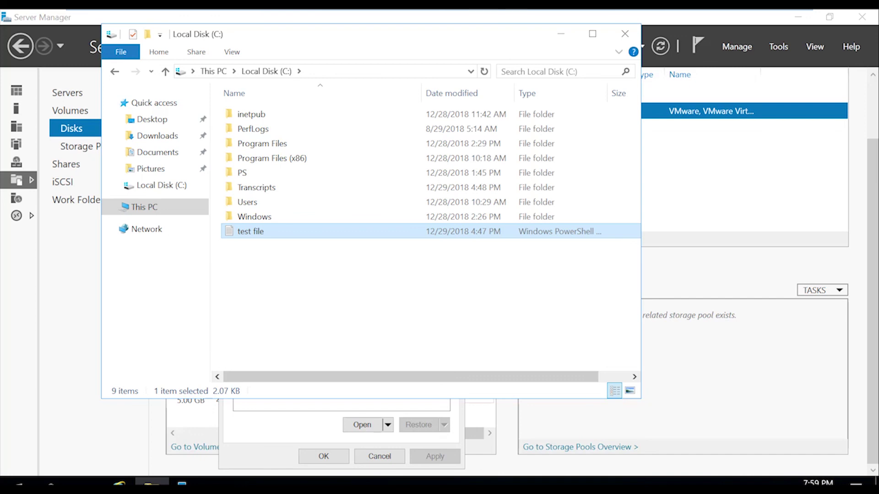
pyautogui.click(348, 293)
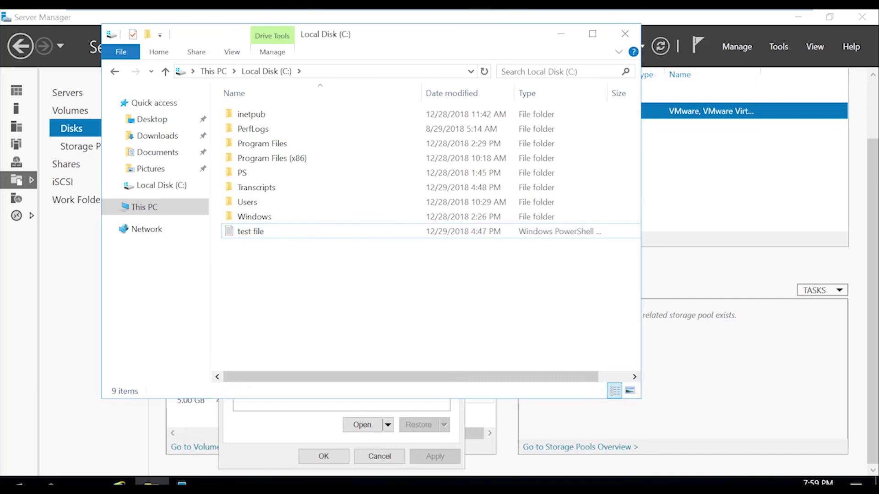